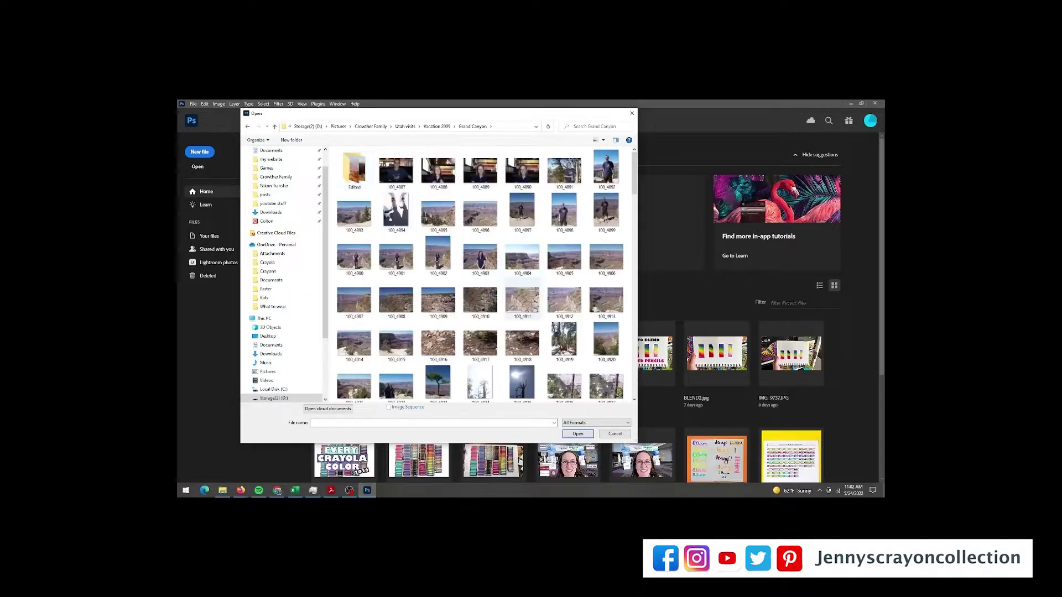
# Open the portrait-format photo of the sunlit orange cliff from the Grand Canyon folder.
pyautogui.scroll(-2, 559, 345)
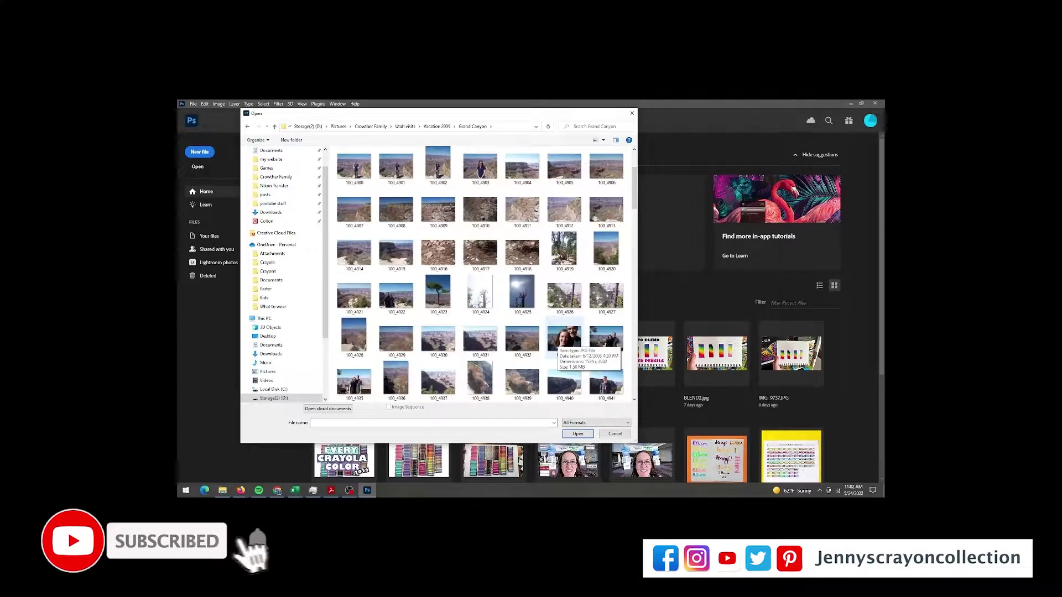
pyautogui.scroll(-4, 560, 346)
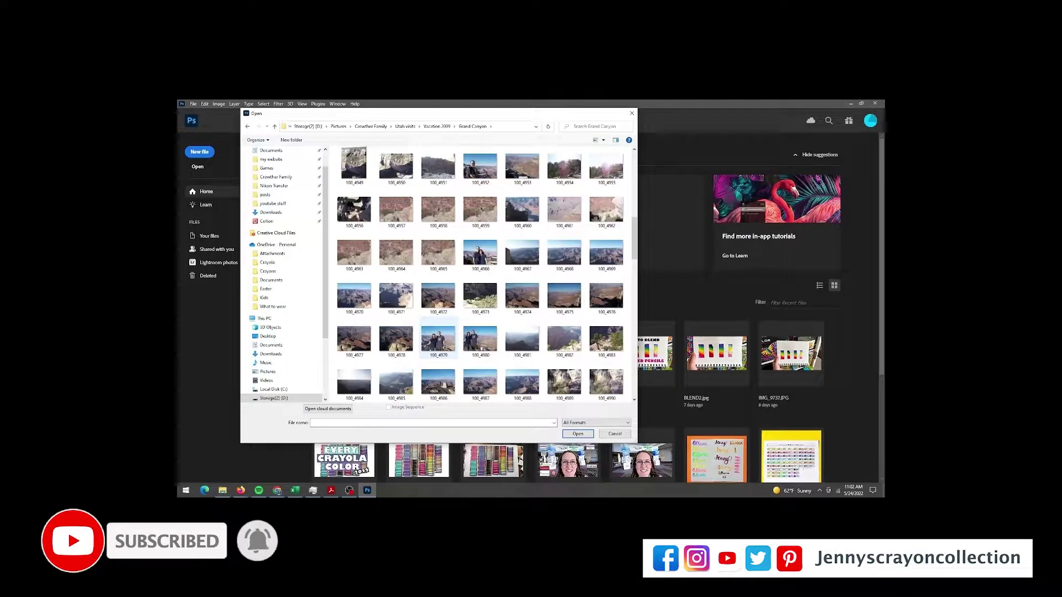
pyautogui.scroll(-10, 439, 338)
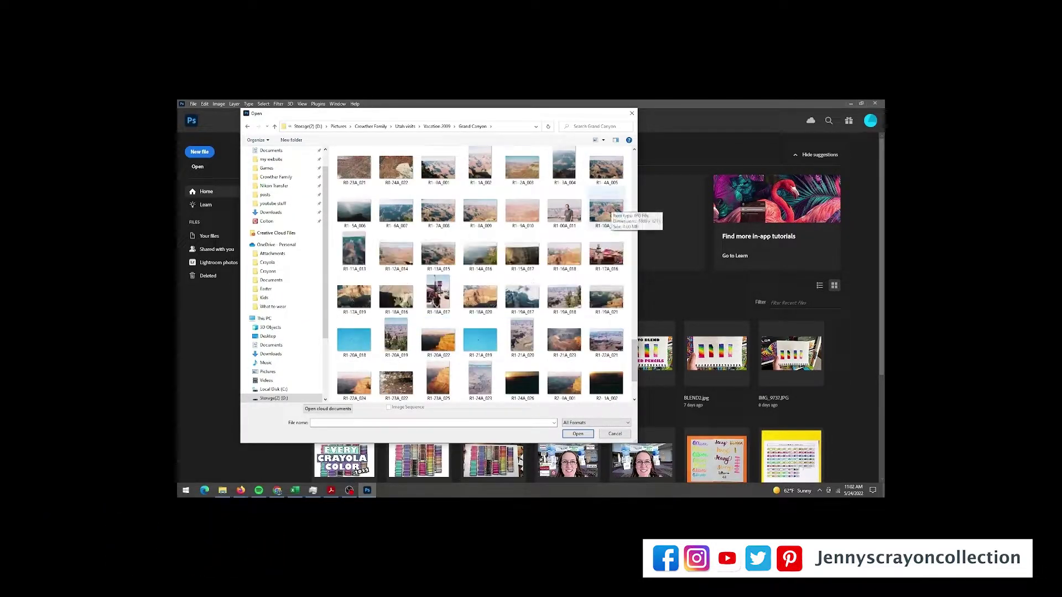
pyautogui.doubleClick(453, 395)
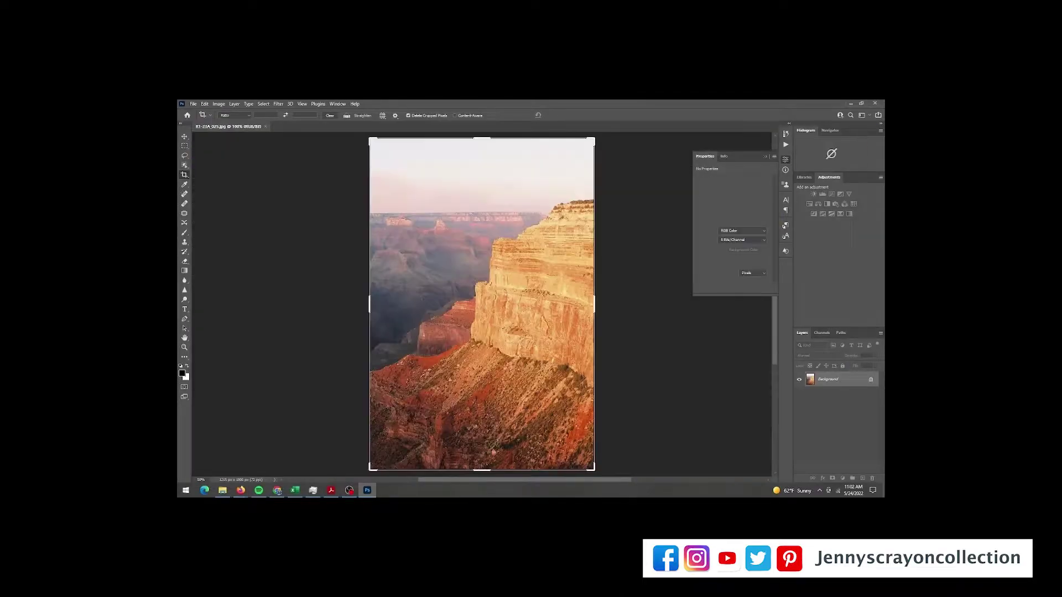
# Bring the canyon photo into the Filter Gallery's Photocopy sketch filter and set Detail to 7.
pyautogui.click(277, 103)
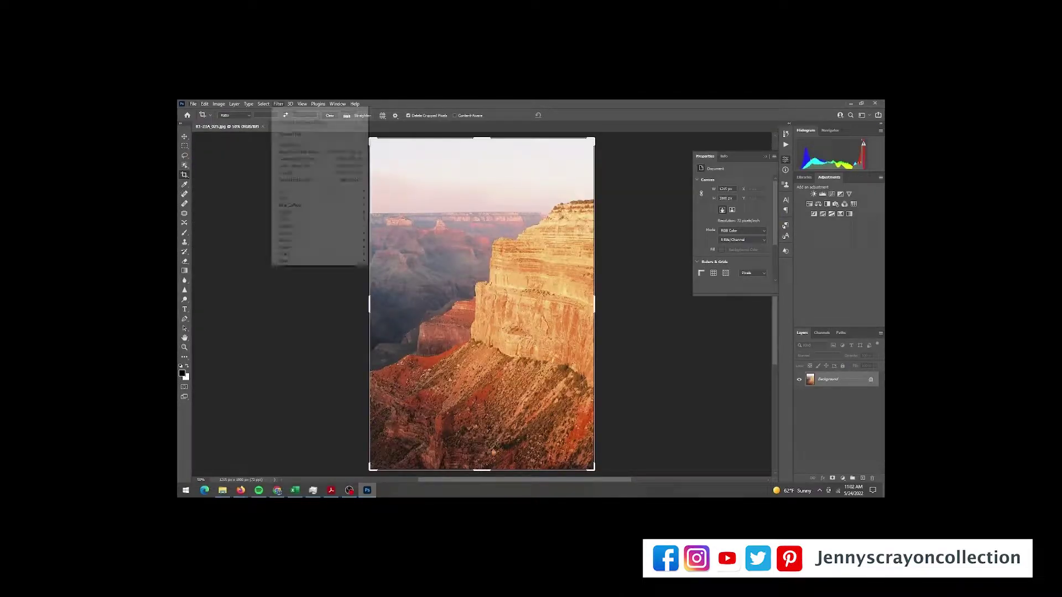
pyautogui.click(293, 144)
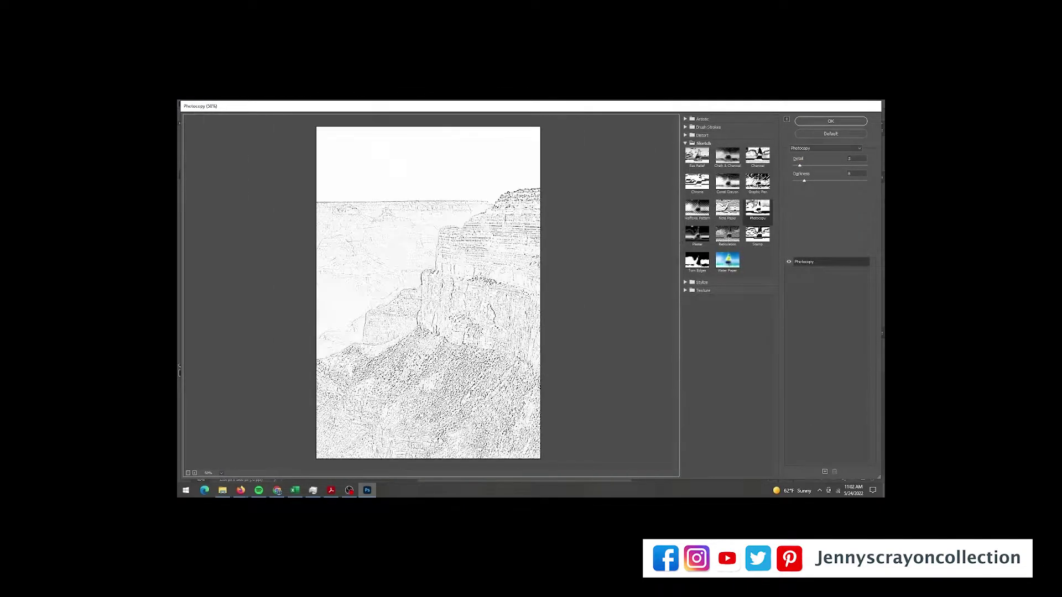
pyautogui.moveTo(800, 164); pyautogui.dragTo(811, 165)
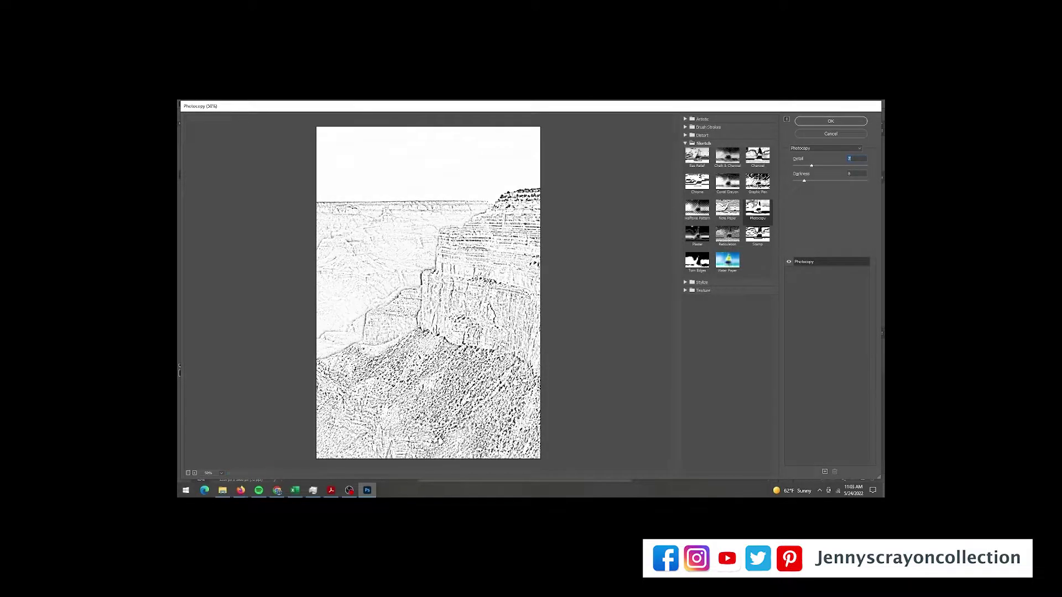
# Raise the Photocopy filter's Darkness to 22, lower it back to about 9 and apply the filter.
pyautogui.press('Tab')
pyautogui.press('Up')
pyautogui.press('Up')
pyautogui.press('Up')
pyautogui.press('Up')
pyautogui.press('Up')
pyautogui.press('Up')
pyautogui.press('Up')
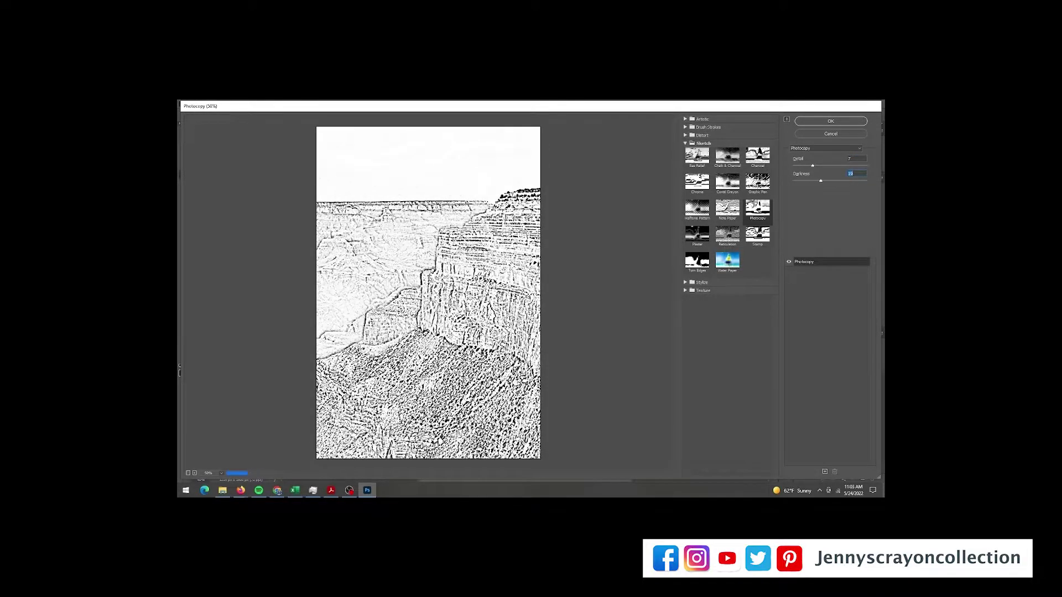
pyautogui.press('Up')
pyautogui.press('Up')
pyautogui.press('Up')
pyautogui.press('Up')
pyautogui.press('Up')
pyautogui.press('Up')
pyautogui.press('Up')
pyautogui.press('Up')
pyautogui.press('Up')
pyautogui.press('Up')
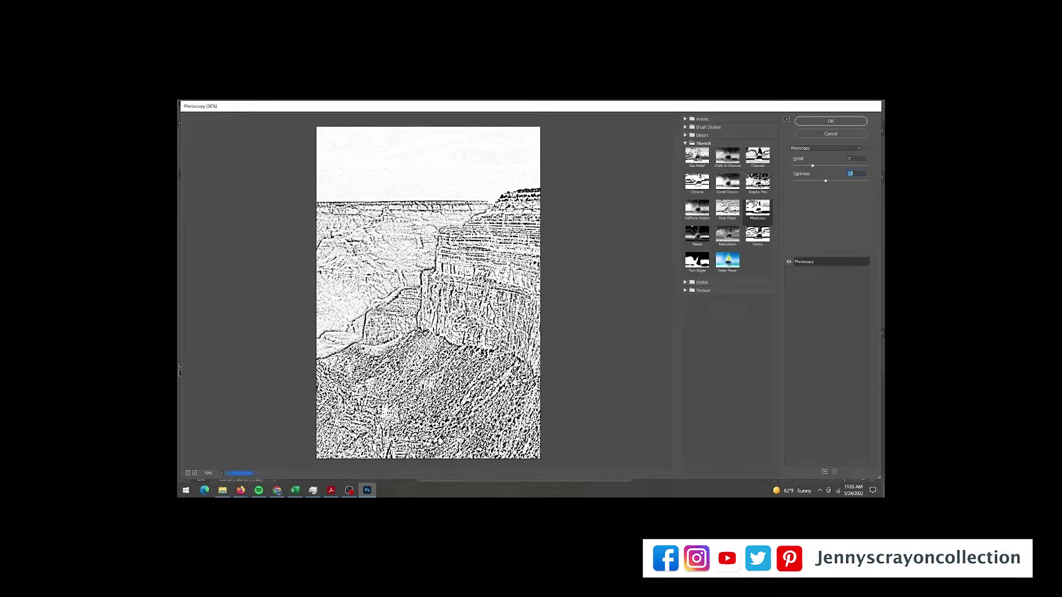
pyautogui.press('Down')
pyautogui.press('Down')
pyautogui.press('Down')
pyautogui.press('Down')
pyautogui.press('Down')
pyautogui.press('Down')
pyautogui.press('Down')
pyautogui.press('Down')
pyautogui.press('Down')
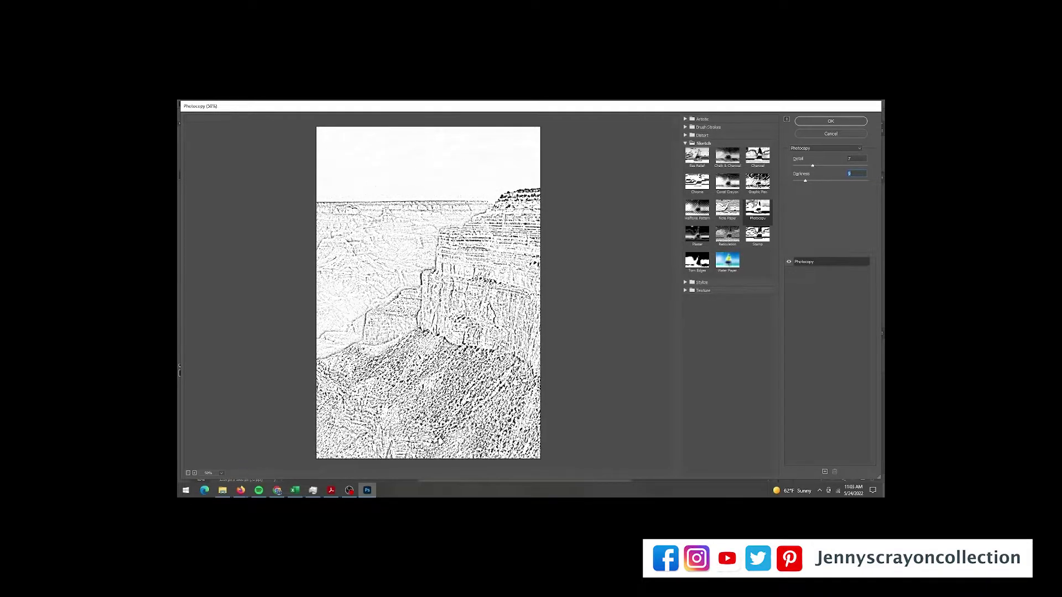
pyautogui.press('Return')
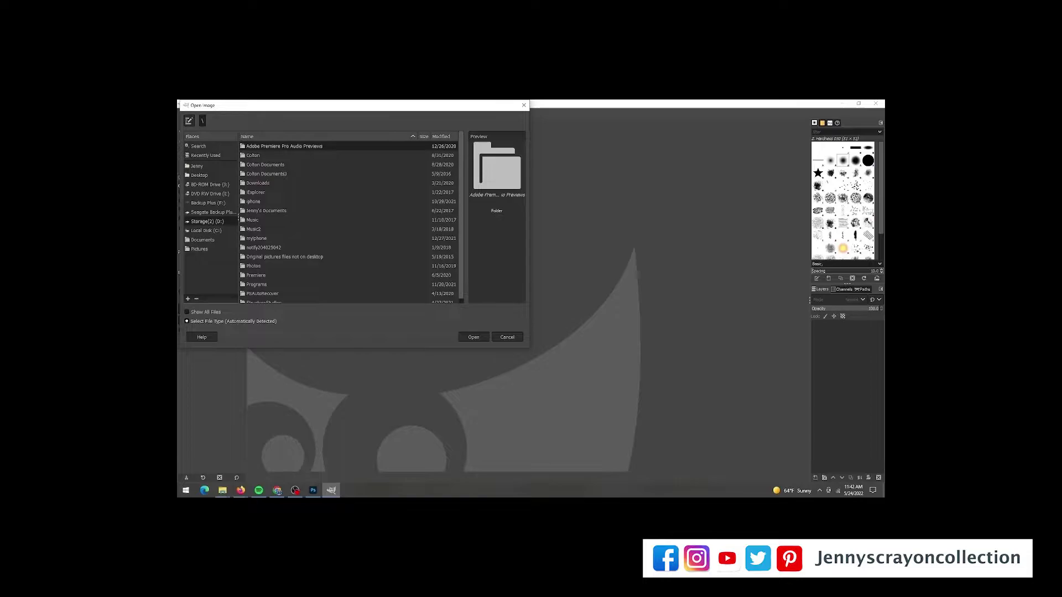
# In GIMP, open the dog photo 46.jpg from the Photos folder's Wedding, Wedding Day Pics, Small Files subfolder.
pyautogui.doubleClick(253, 265)
pyautogui.doubleClick(264, 192)
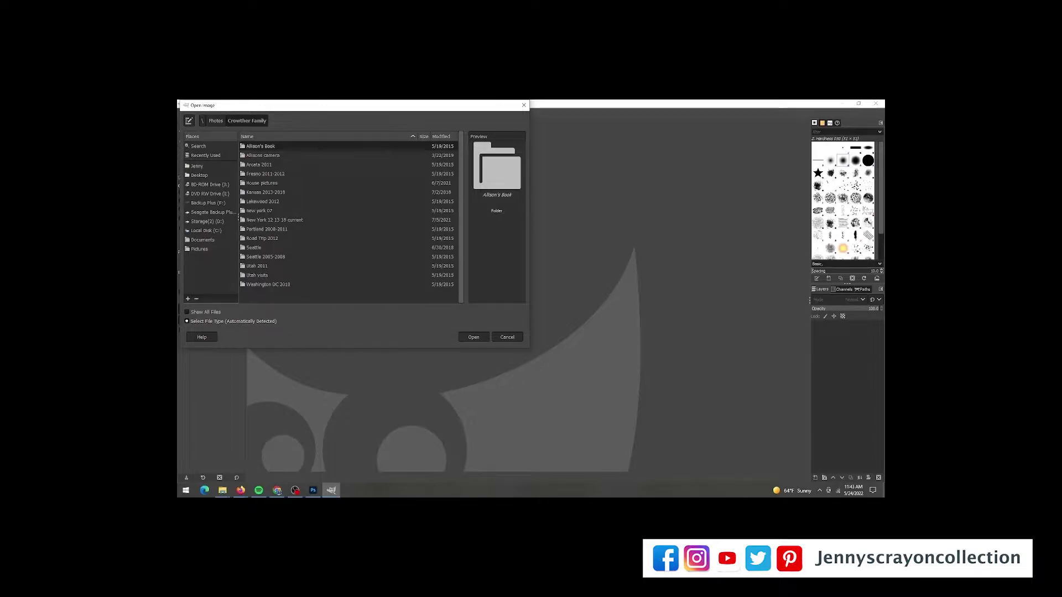
pyautogui.click(215, 121)
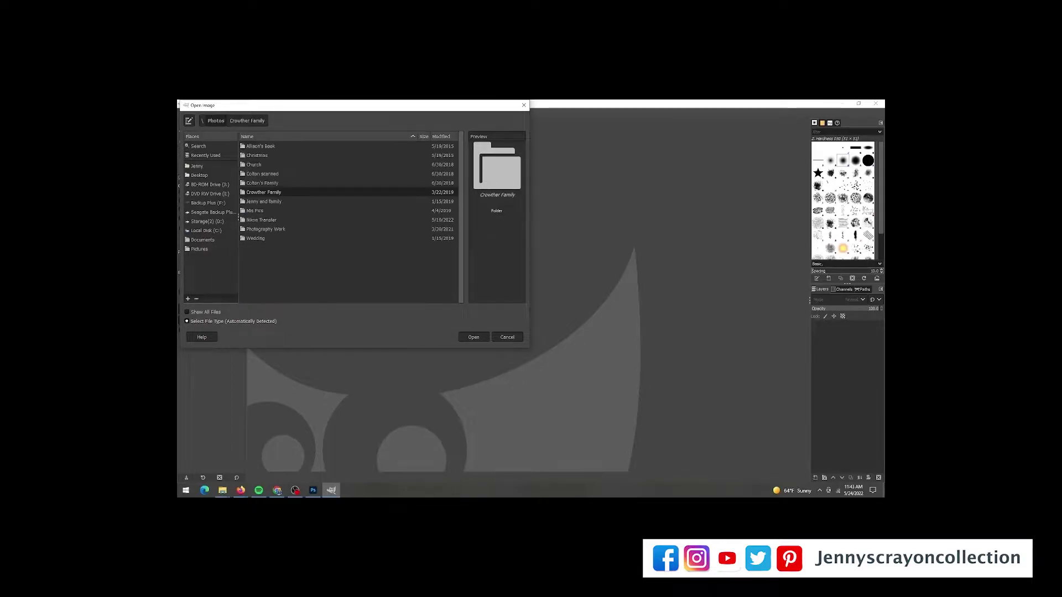
pyautogui.doubleClick(255, 237)
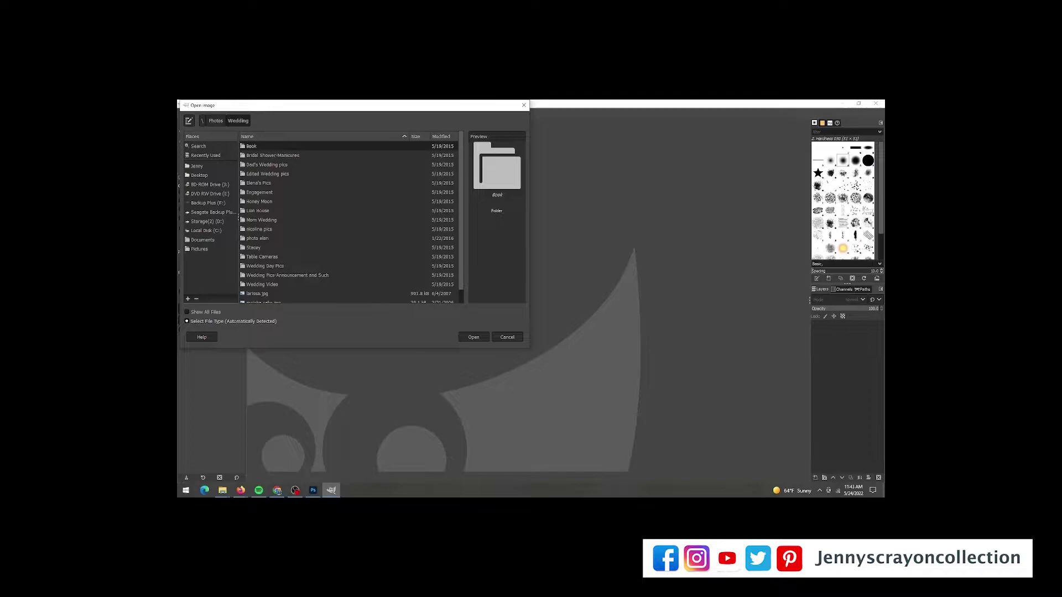
pyautogui.doubleClick(265, 266)
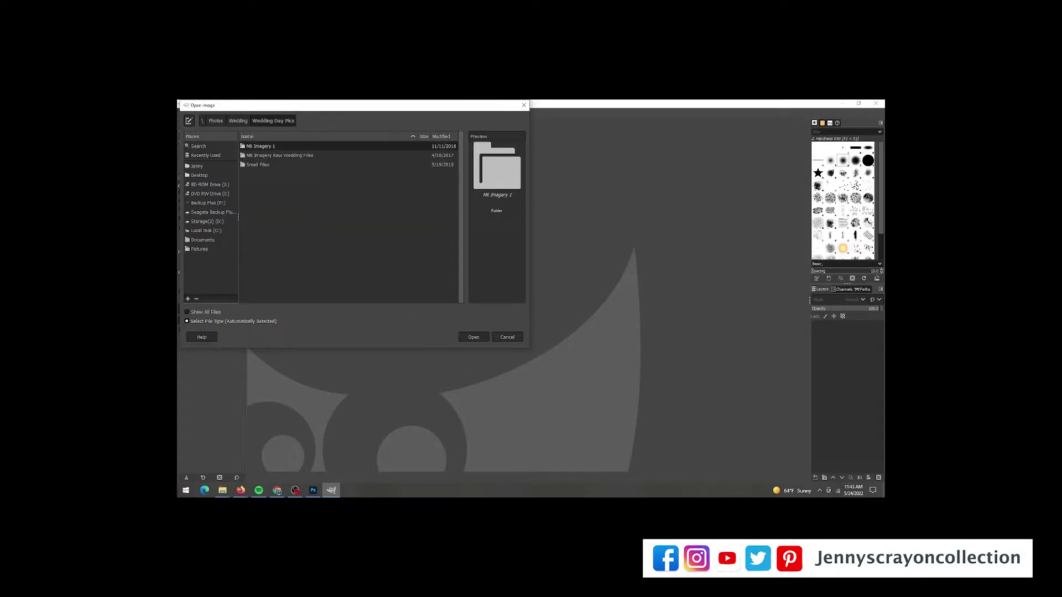
pyautogui.doubleClick(257, 164)
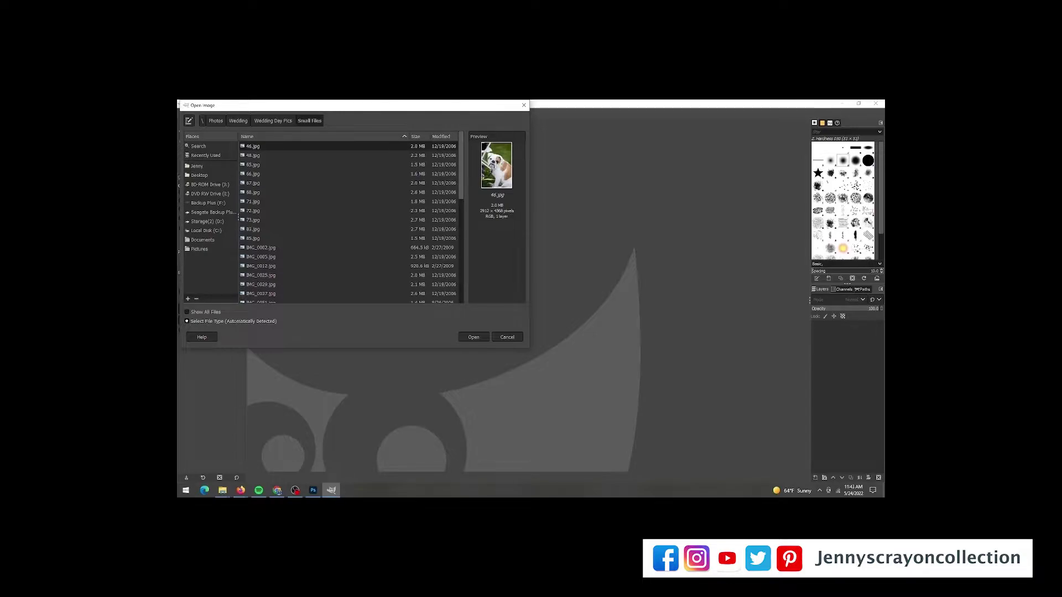
pyautogui.press('Return')
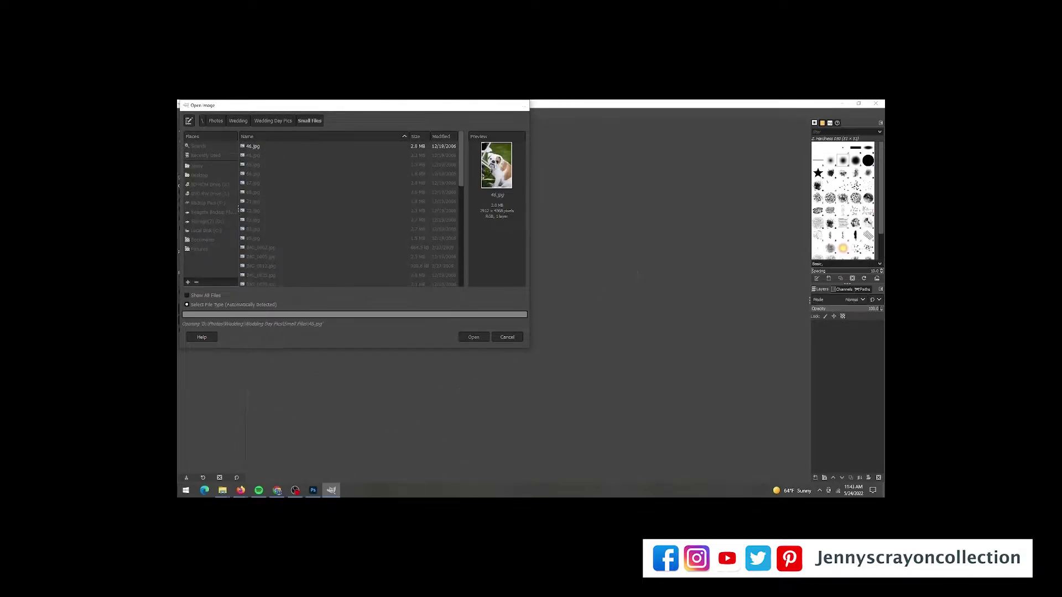
pyautogui.hotkey('alt', 'i')
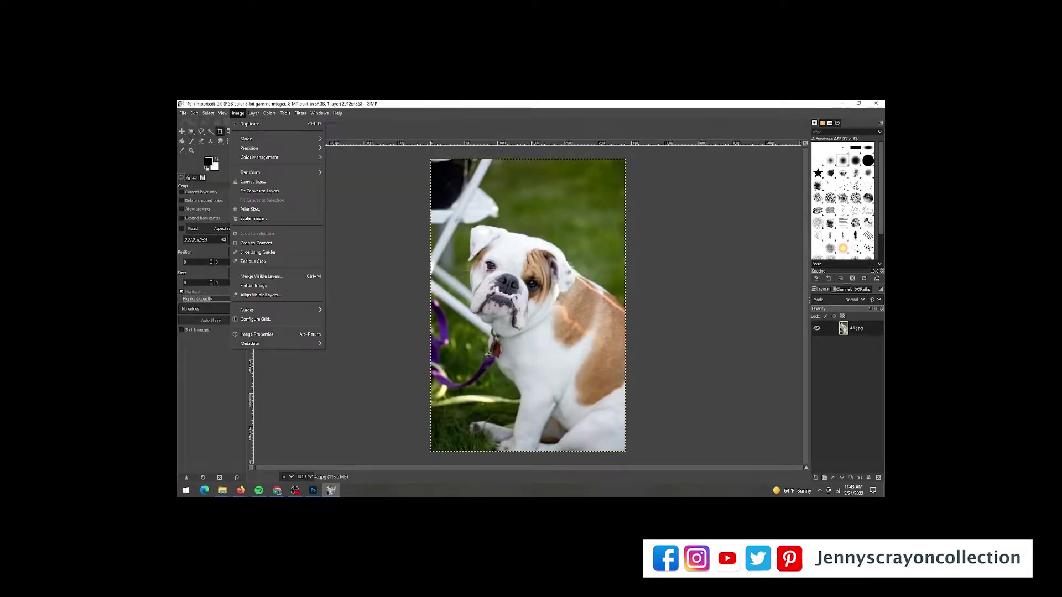
pyautogui.moveTo(300, 113)
pyautogui.moveTo(332, 231)
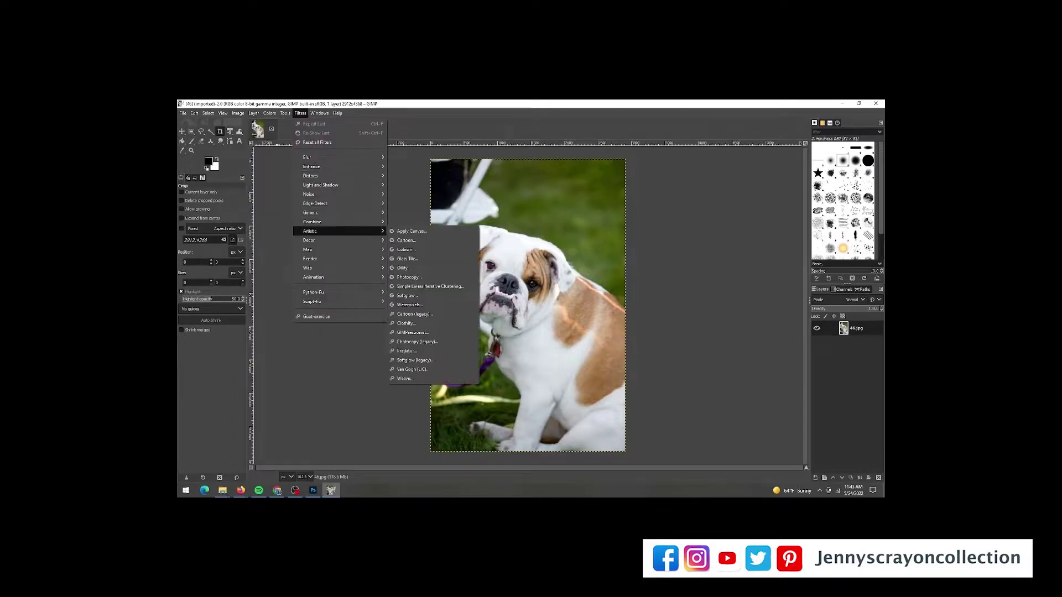
pyautogui.click(406, 240)
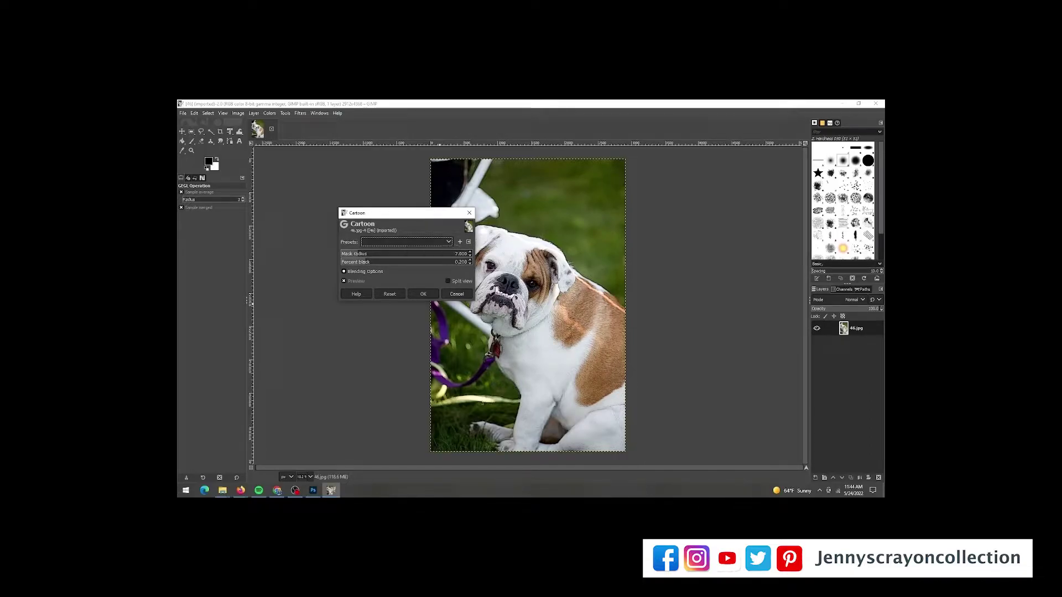
pyautogui.click(457, 294)
# Start the artistic Photocopy filter on the dog photo with Mask Radius 16.279, Percent Black 0.453 and Percent White 0.430, and expand its blending options.
pyautogui.click(300, 113)
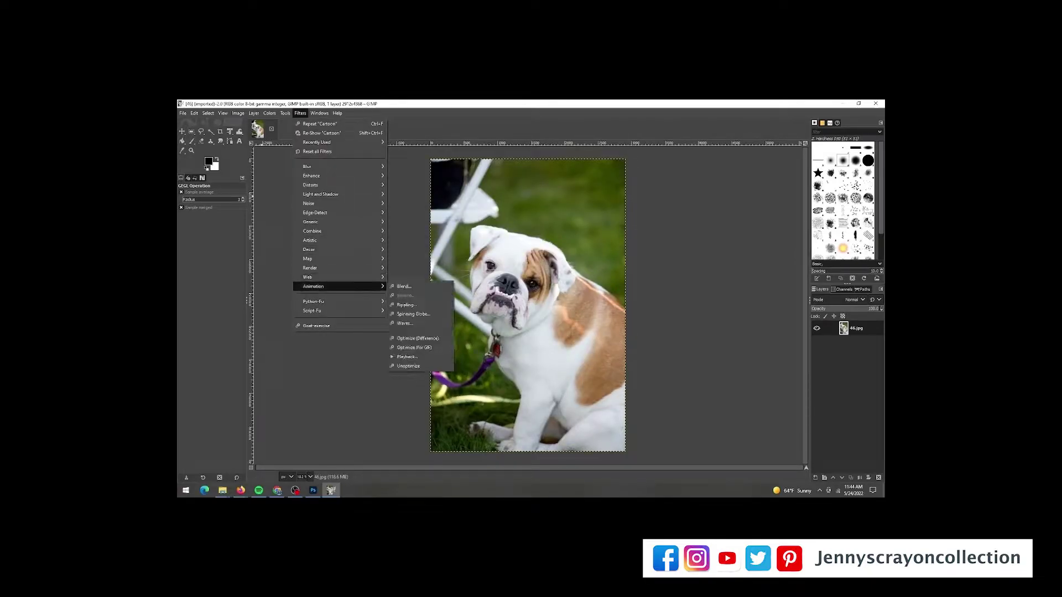
pyautogui.moveTo(337, 258)
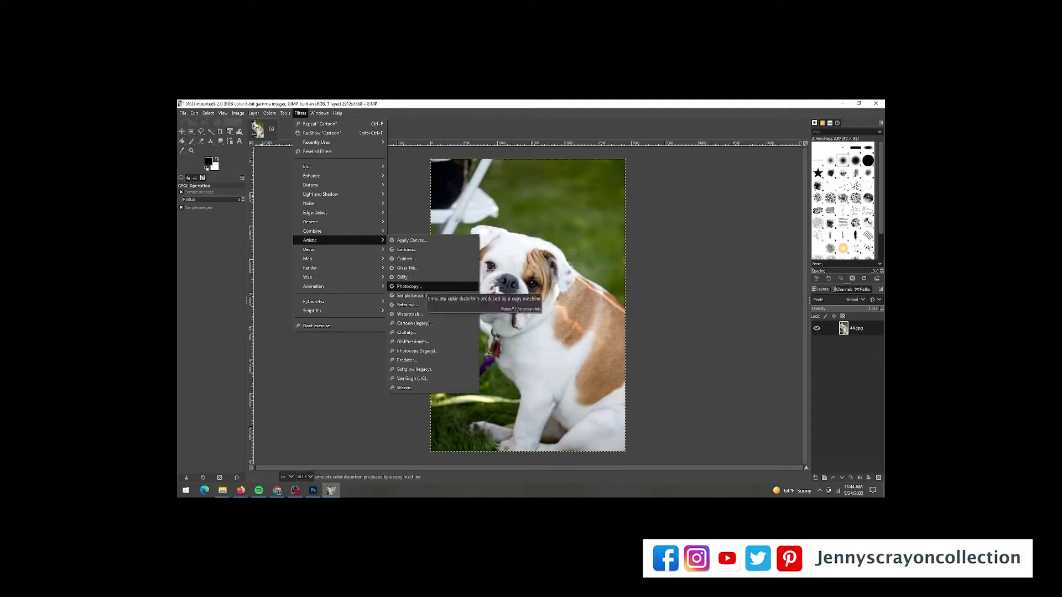
pyautogui.click(412, 287)
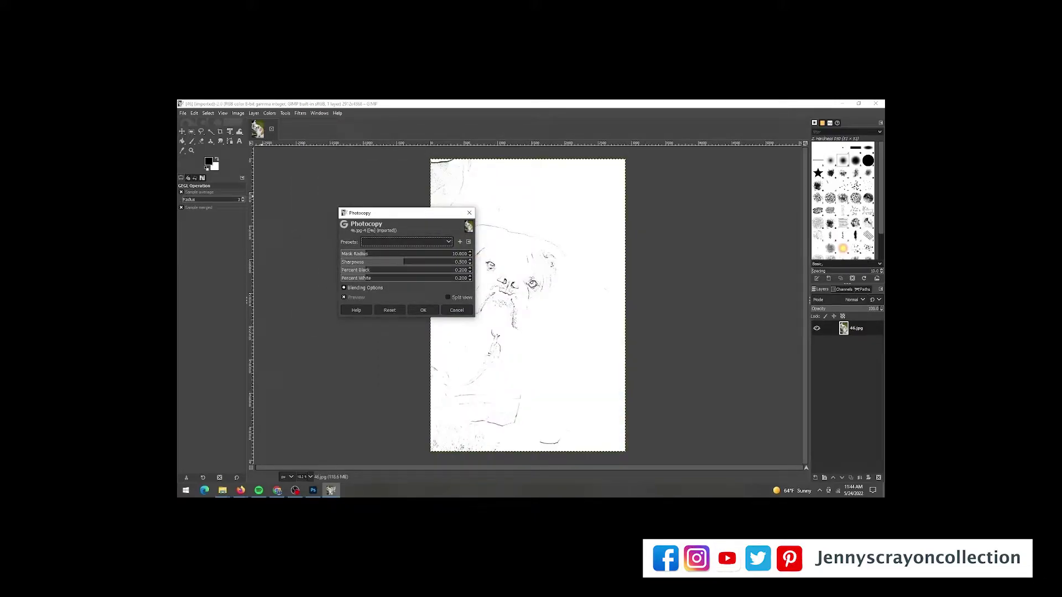
pyautogui.click(398, 269)
pyautogui.click(395, 278)
pyautogui.click(397, 254)
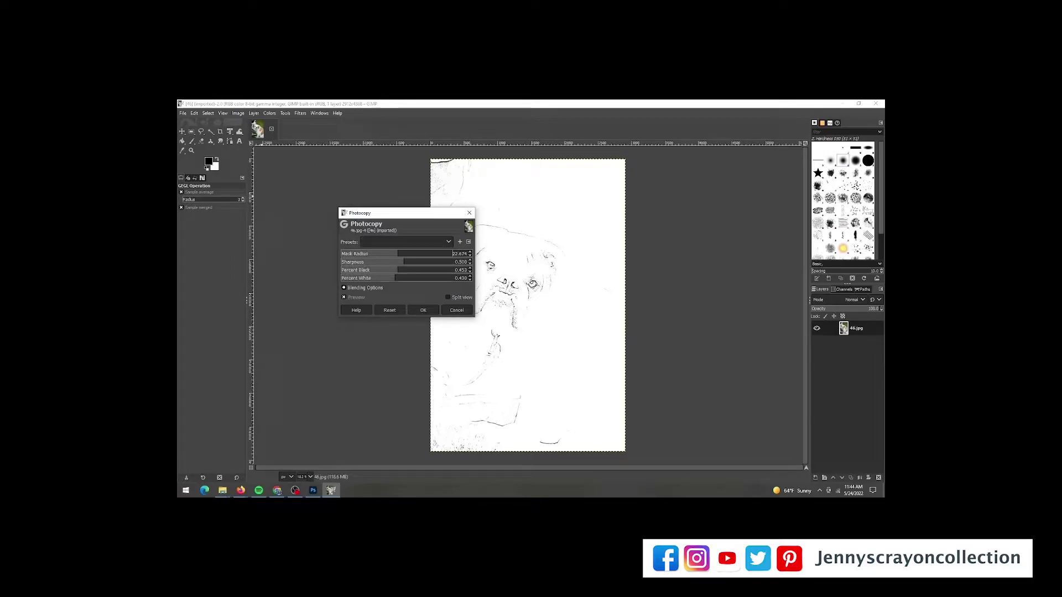
pyautogui.click(382, 253)
pyautogui.click(344, 288)
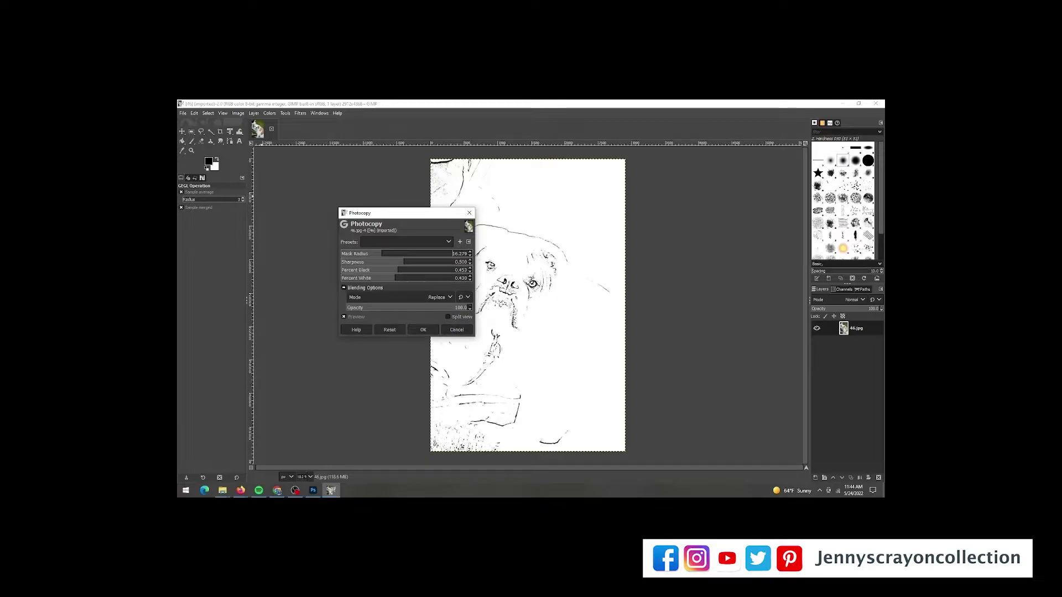
pyautogui.click(344, 297)
pyautogui.click(344, 316)
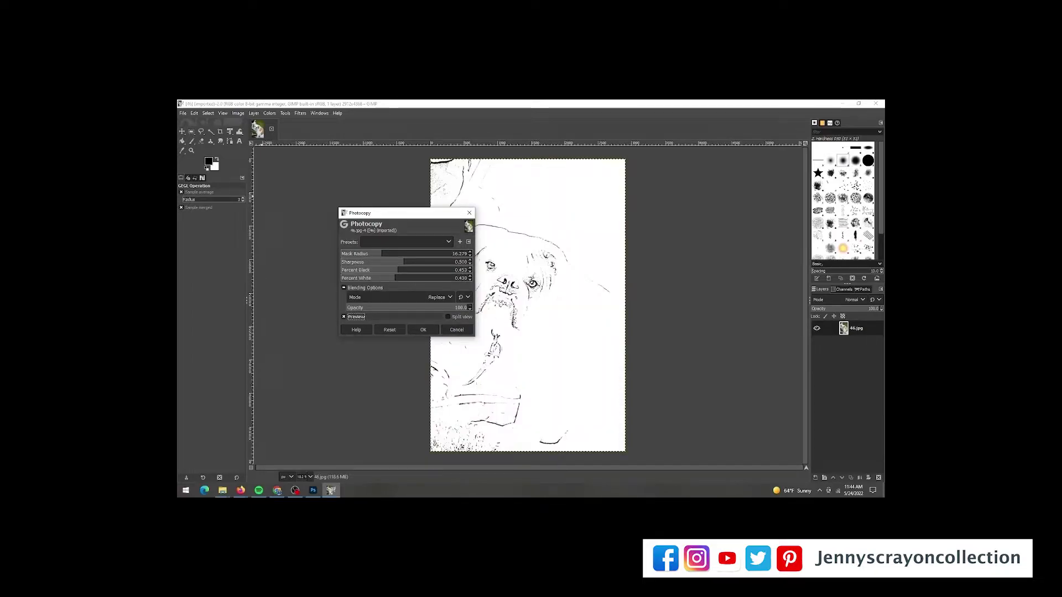
# Set the Photocopy filter's Sharpness to 0.706 and Percent Black to 0.828, and compare the preview with the original photo.
pyautogui.click(429, 261)
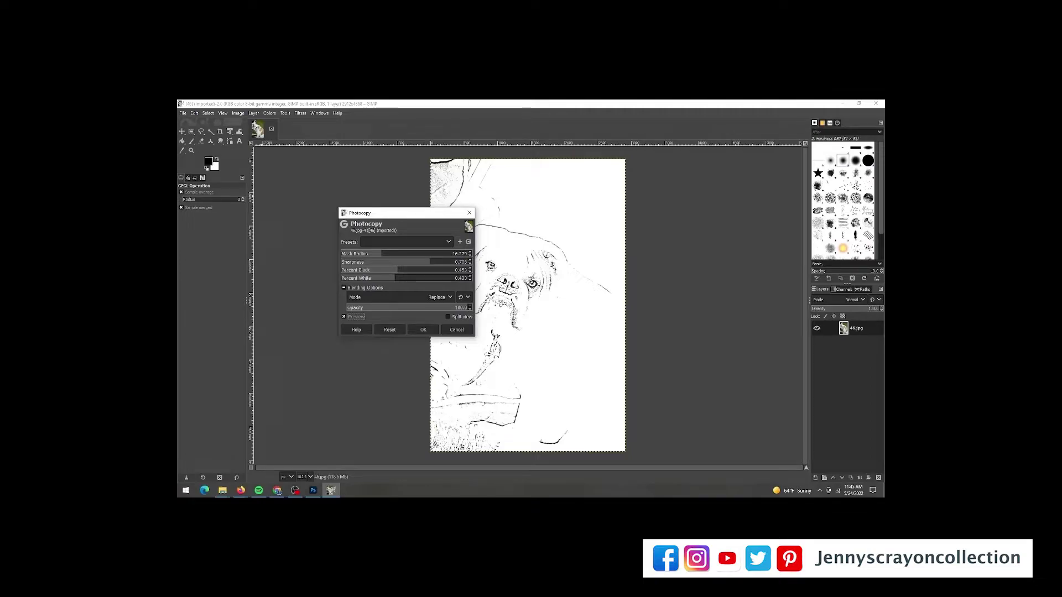
pyautogui.click(445, 270)
pyautogui.click(352, 317)
pyautogui.click(352, 316)
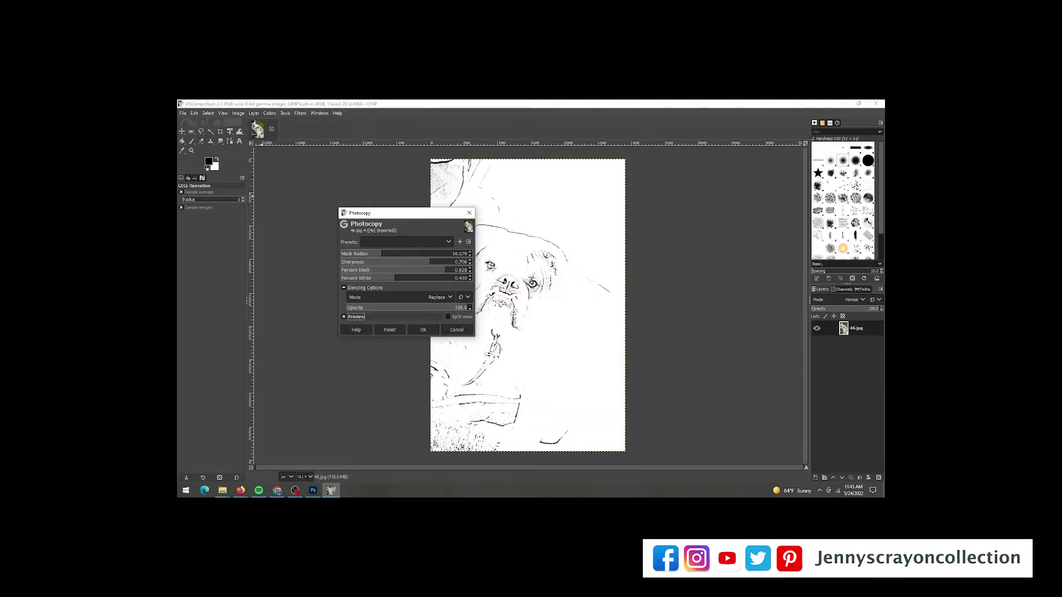
# Raise the Mask Radius to about 49, keeping the filter dialog clear of the dog and comparing the preview with the original.
pyautogui.click(425, 253)
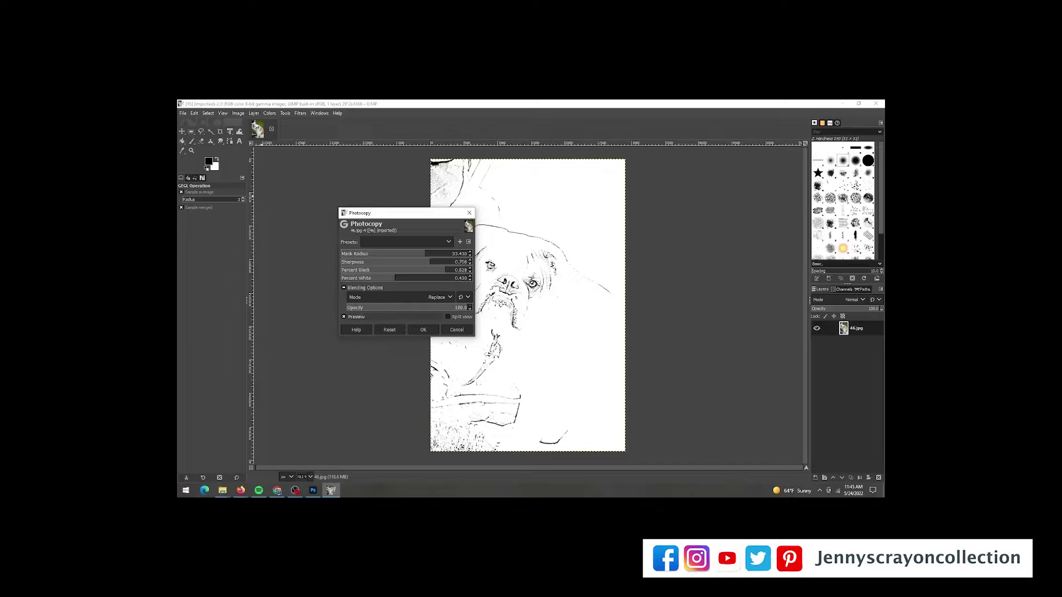
pyautogui.click(450, 253)
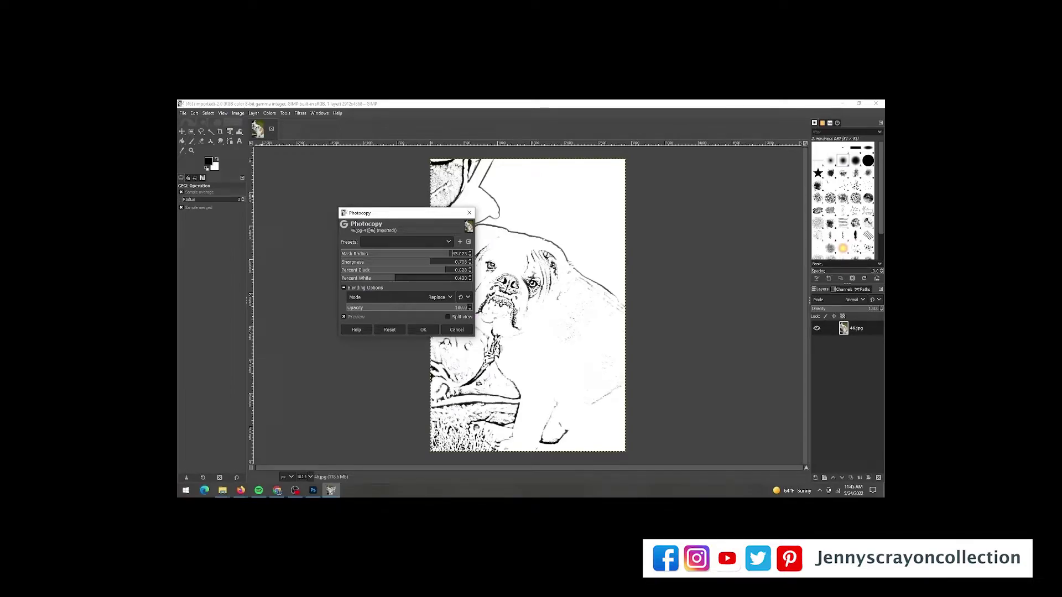
pyautogui.click(344, 317)
pyautogui.click(344, 316)
pyautogui.moveTo(426, 215); pyautogui.dragTo(365, 210)
pyautogui.click(392, 248)
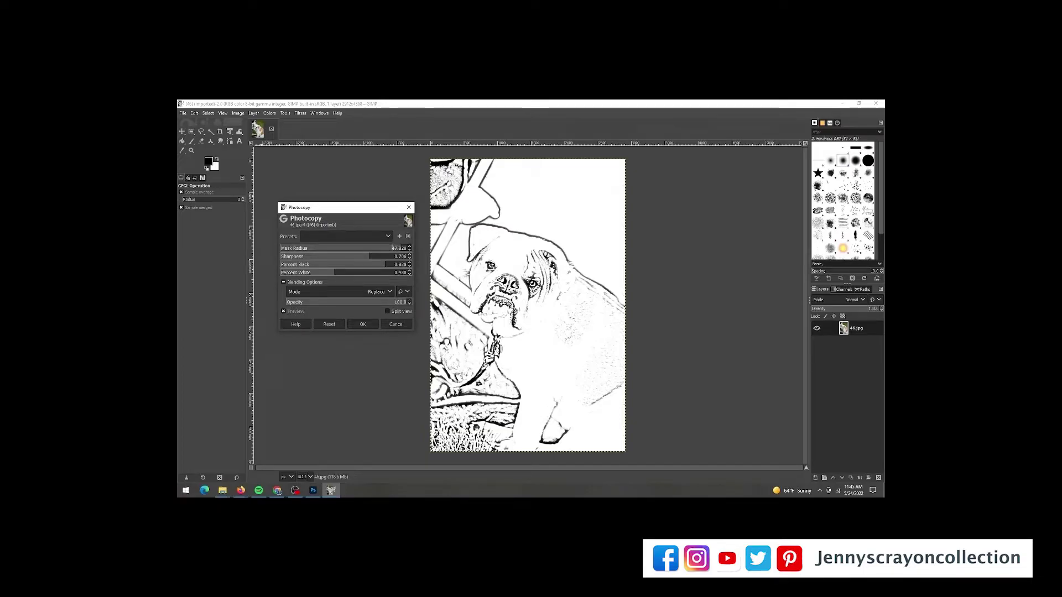
pyautogui.click(296, 311)
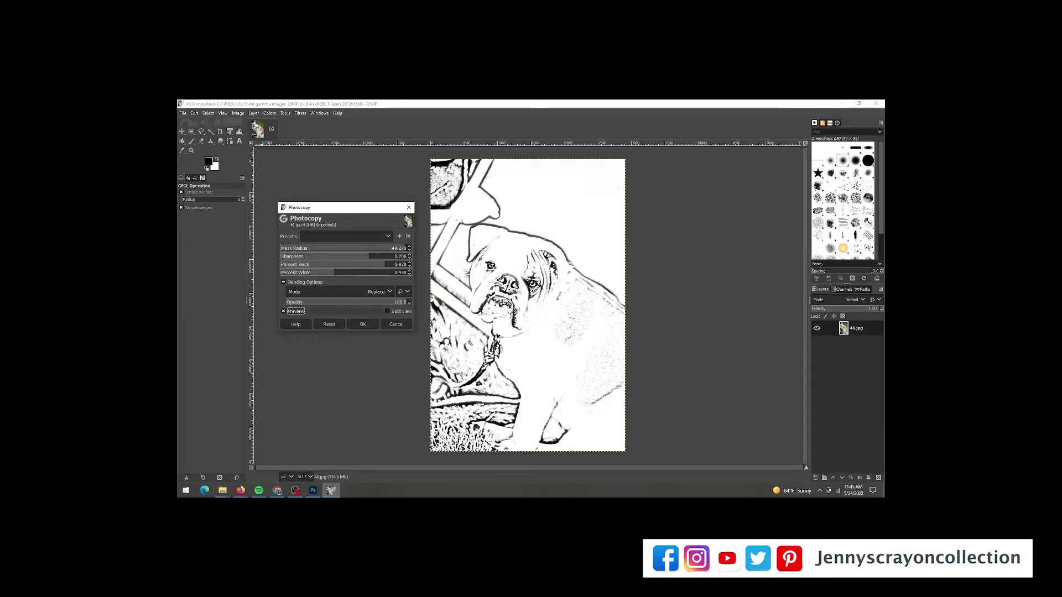
pyautogui.click(296, 311)
# Set Percent Black to 0.602 and compare the filter preview with the original dog photo.
pyautogui.click(356, 265)
pyautogui.click(296, 312)
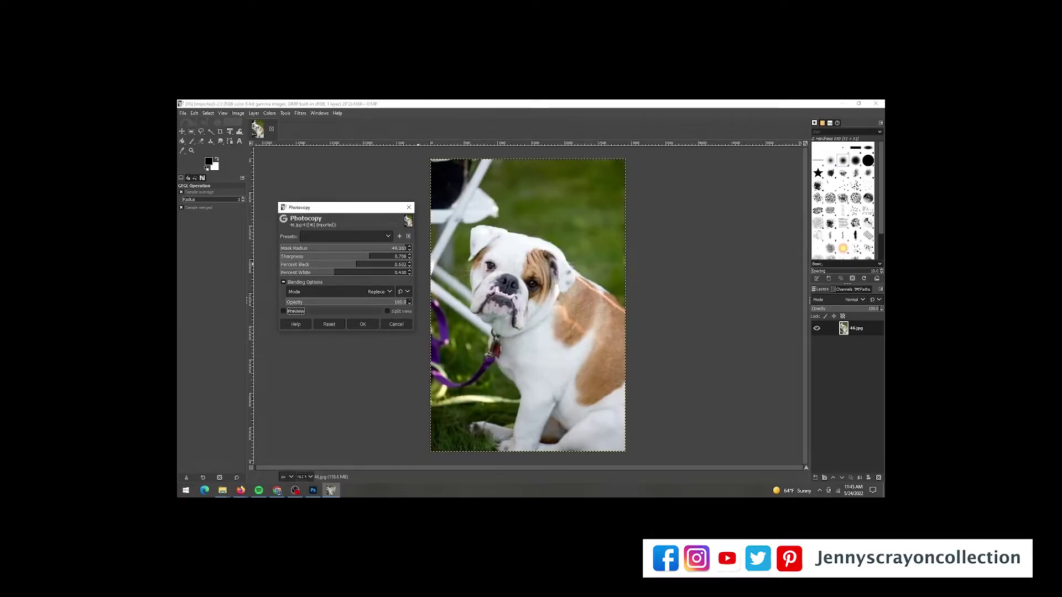
pyautogui.click(296, 311)
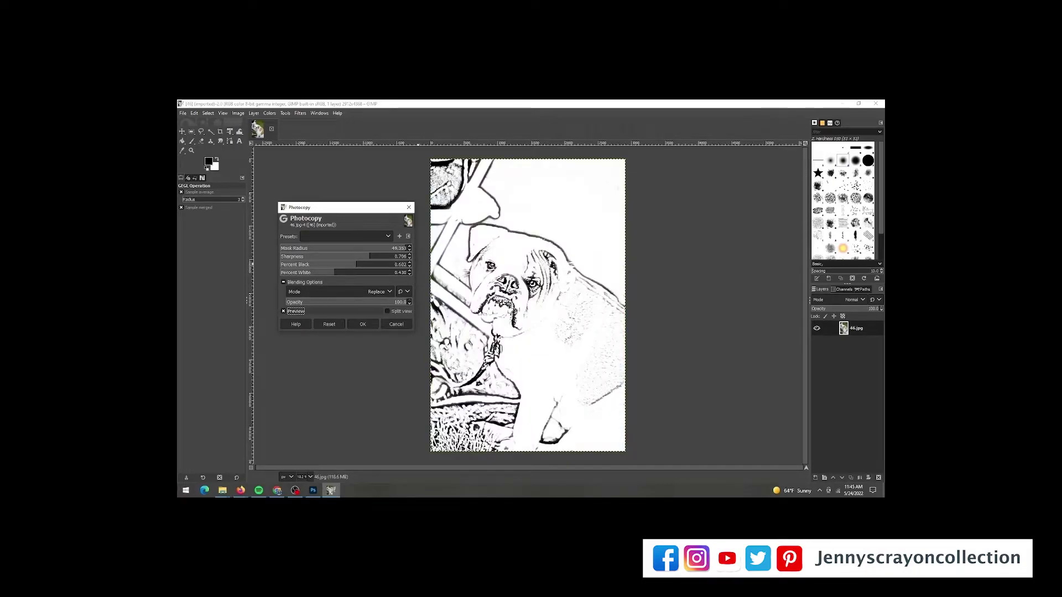
# Keep the Photocopy filter's blending mode at Replace and apply the filter to the dog photo.
pyautogui.click(339, 292)
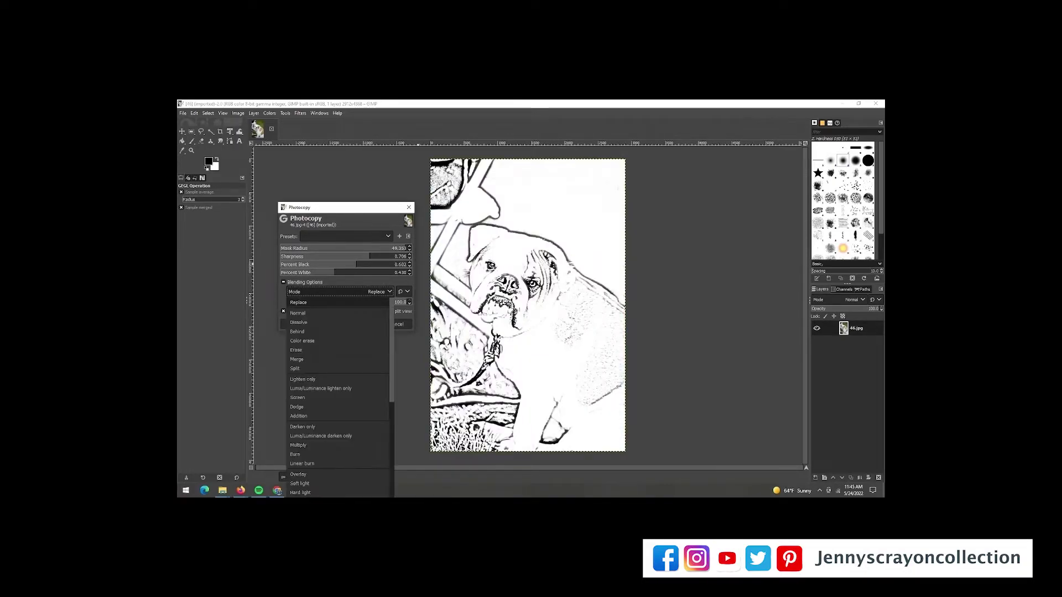
pyautogui.click(340, 291)
pyautogui.click(362, 324)
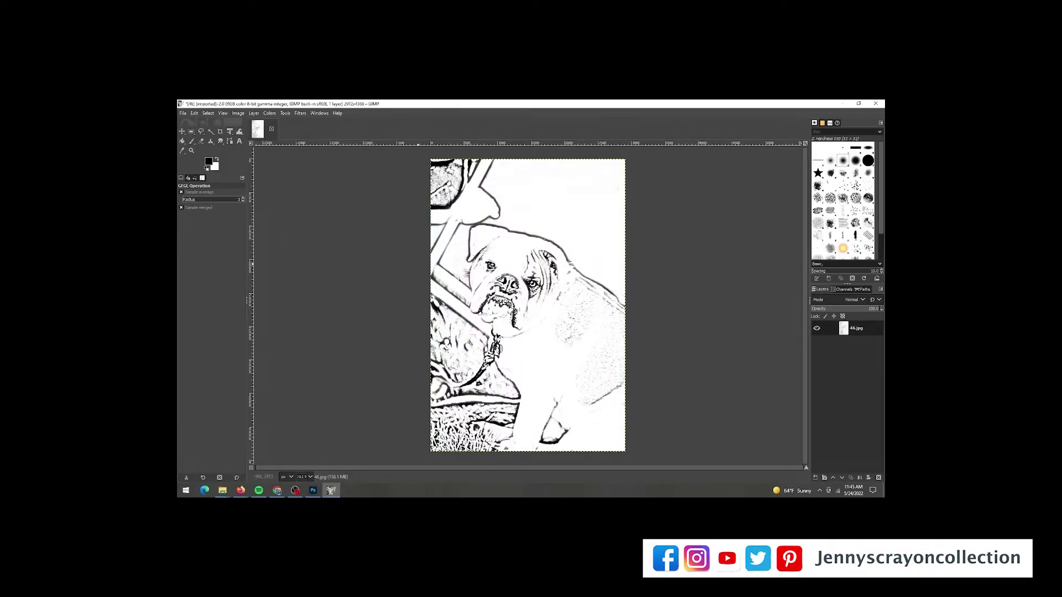
pyautogui.click(183, 113)
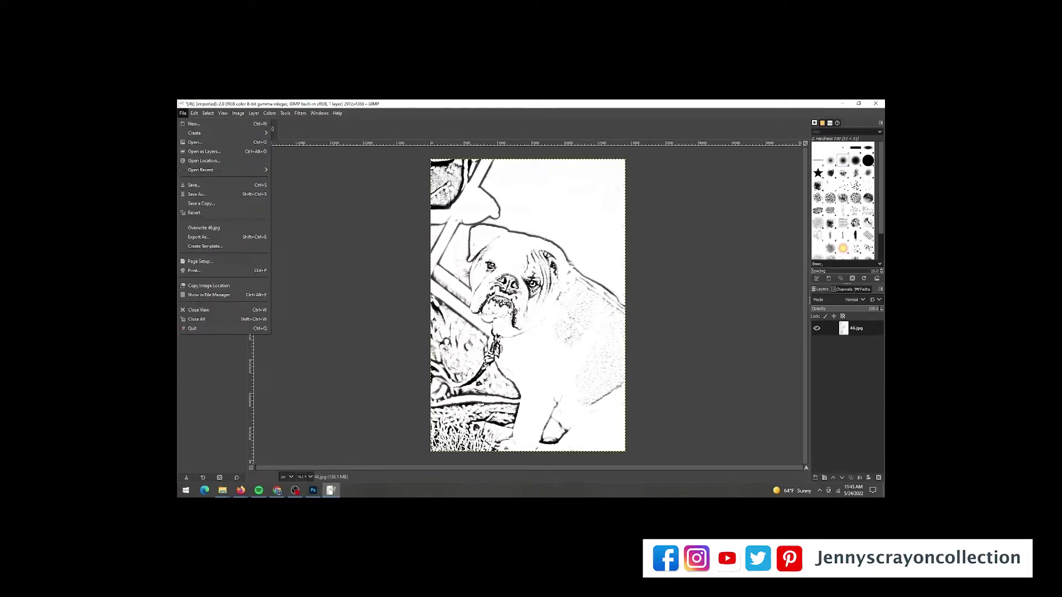
pyautogui.click(196, 204)
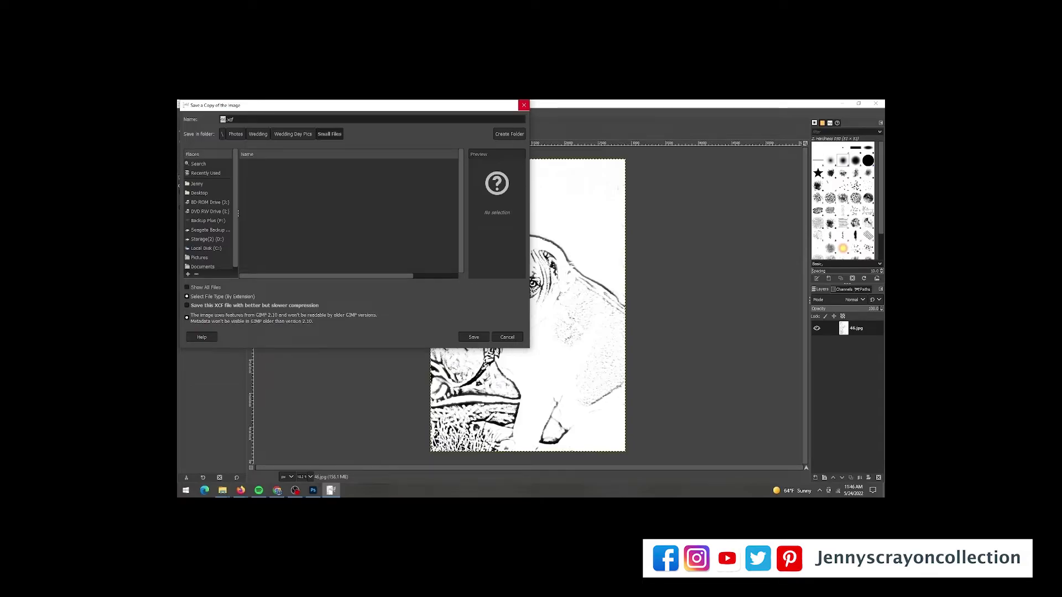
pyautogui.click(524, 105)
# Try a second Photocopy pass on the dog drawing, varying Mask Radius down to about 2.6 and Sharpness up to about 0.83, and discard it.
pyautogui.click(182, 113)
pyautogui.moveTo(301, 113)
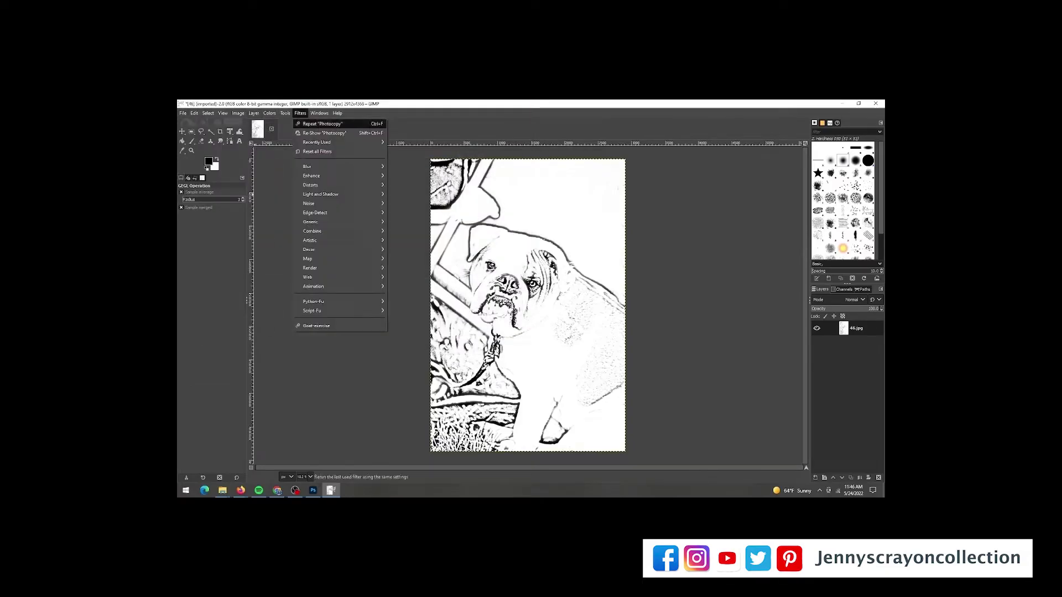
pyautogui.click(324, 133)
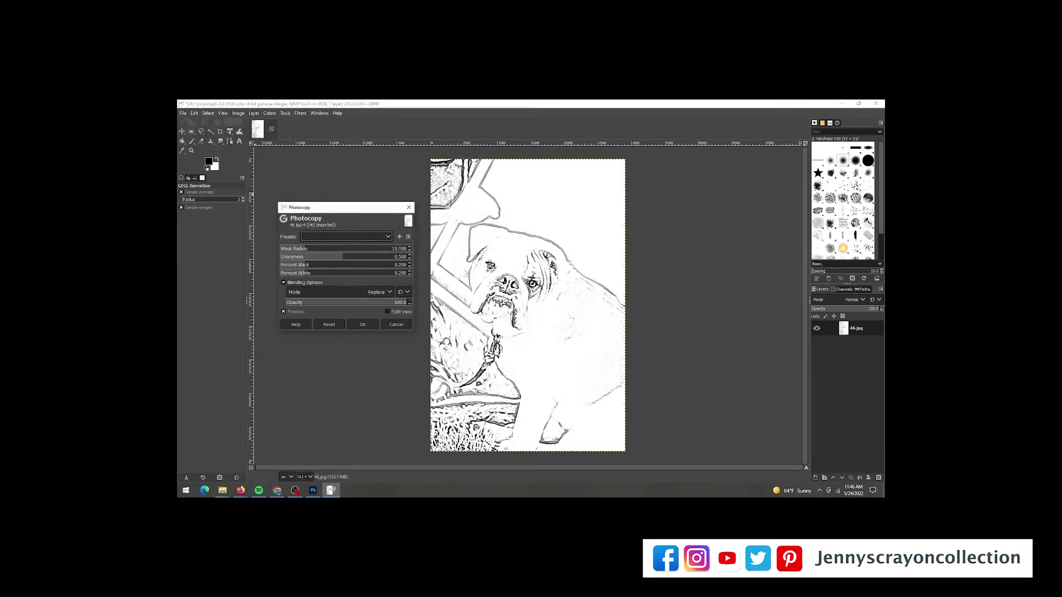
pyautogui.click(318, 248)
pyautogui.moveTo(319, 248); pyautogui.dragTo(285, 249)
pyautogui.click(314, 248)
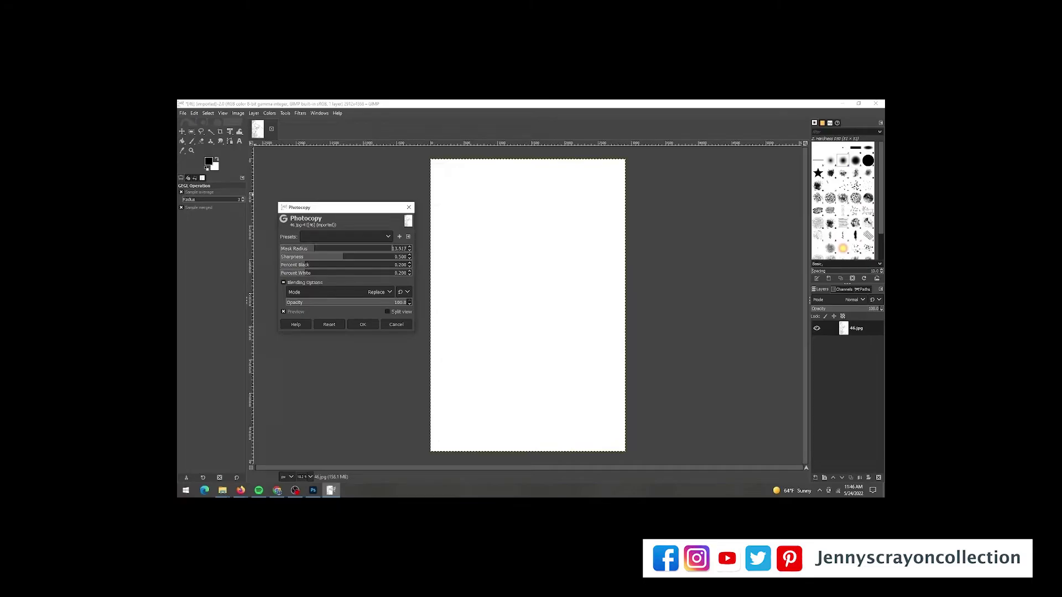
pyautogui.moveTo(391, 249); pyautogui.dragTo(321, 248)
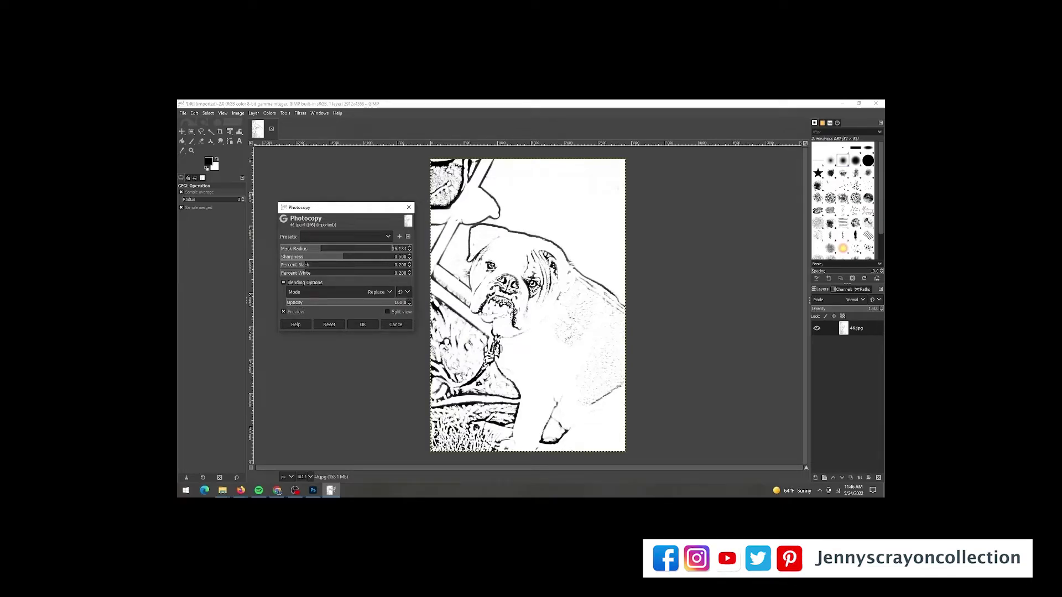
pyautogui.moveTo(392, 248); pyautogui.dragTo(395, 256)
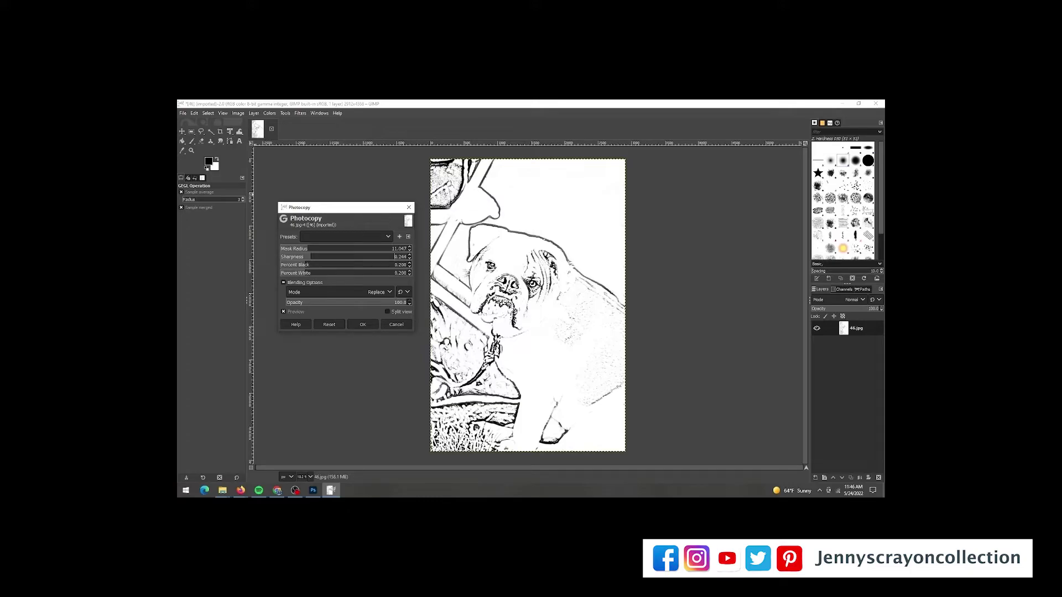
pyautogui.moveTo(311, 257); pyautogui.dragTo(287, 248)
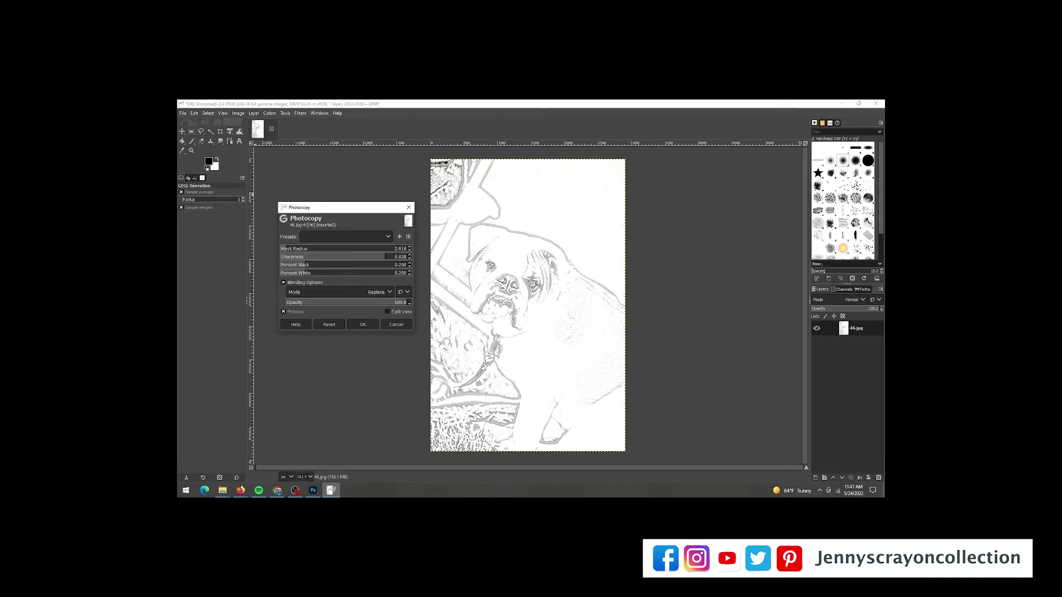
pyautogui.click(396, 325)
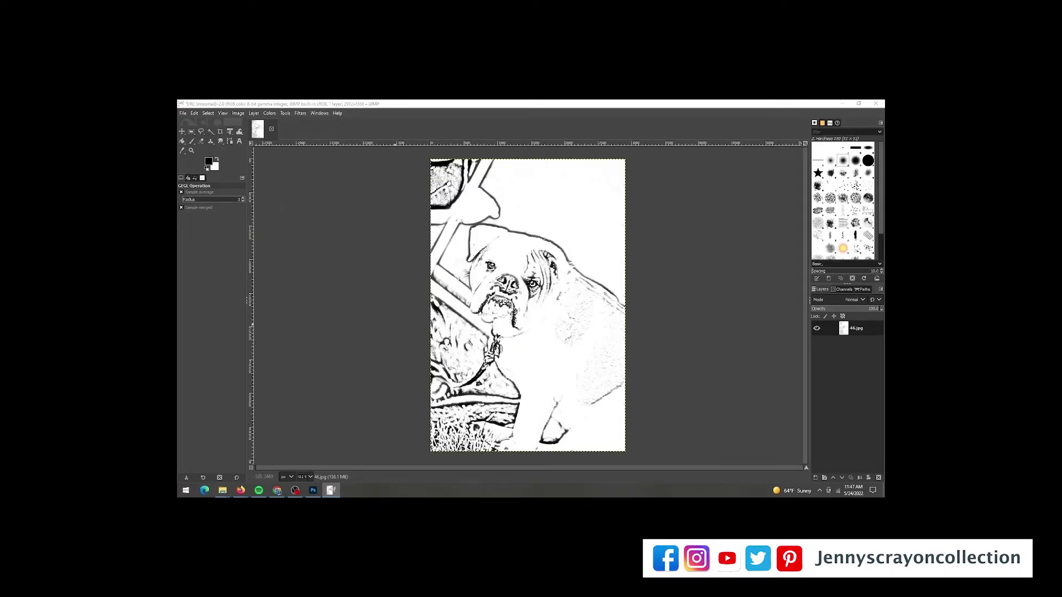
# Start saving a copy of the dog line drawing.
pyautogui.click(182, 113)
pyautogui.click(201, 204)
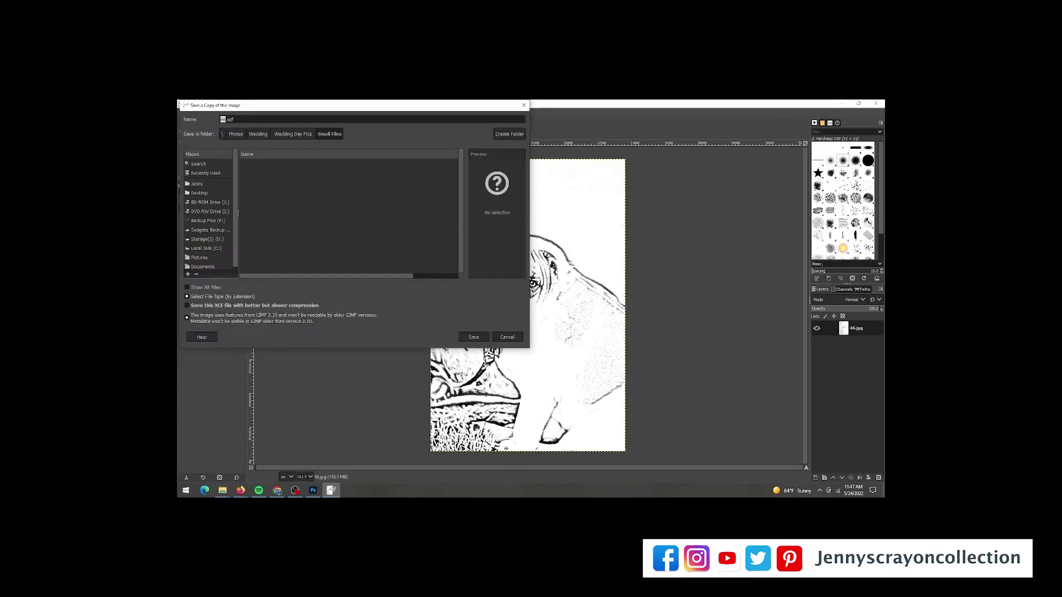